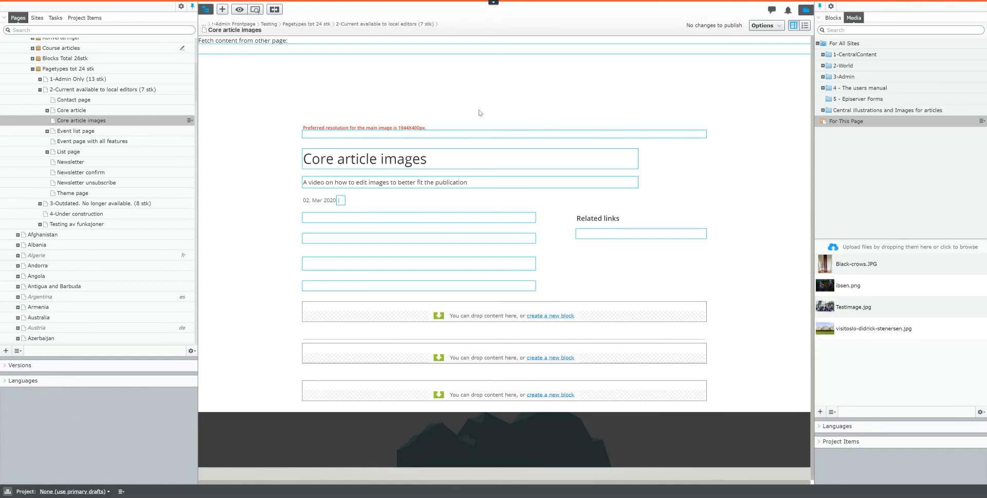
Examine the note above the main image area stating the preferred main image resolution
{"action": "left_click_drag", "start_coordinate": [427, 127], "coordinate": [304, 126]}
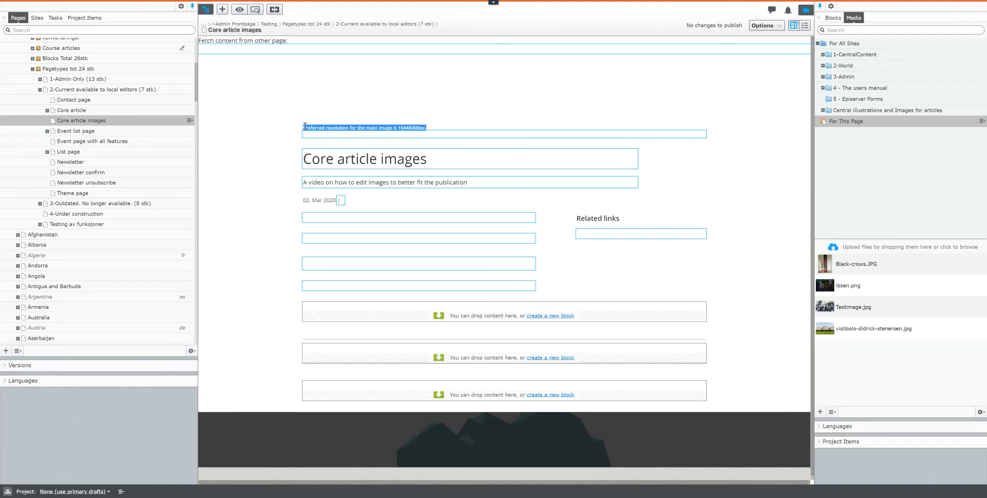
{"action": "left_click", "coordinate": [384, 111]}
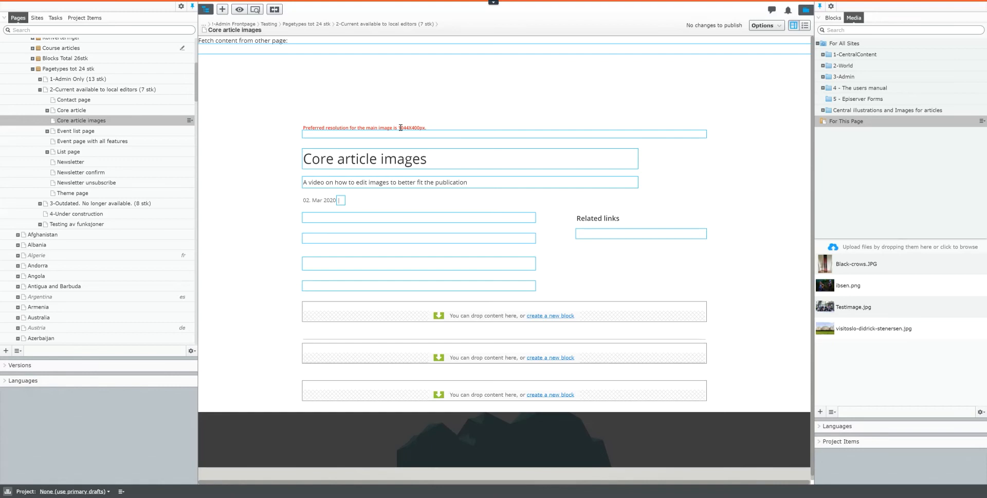
{"action": "left_click_drag", "start_coordinate": [399, 127], "coordinate": [423, 127]}
{"action": "left_click", "coordinate": [435, 129]}
{"action": "double_click", "coordinate": [417, 127]}
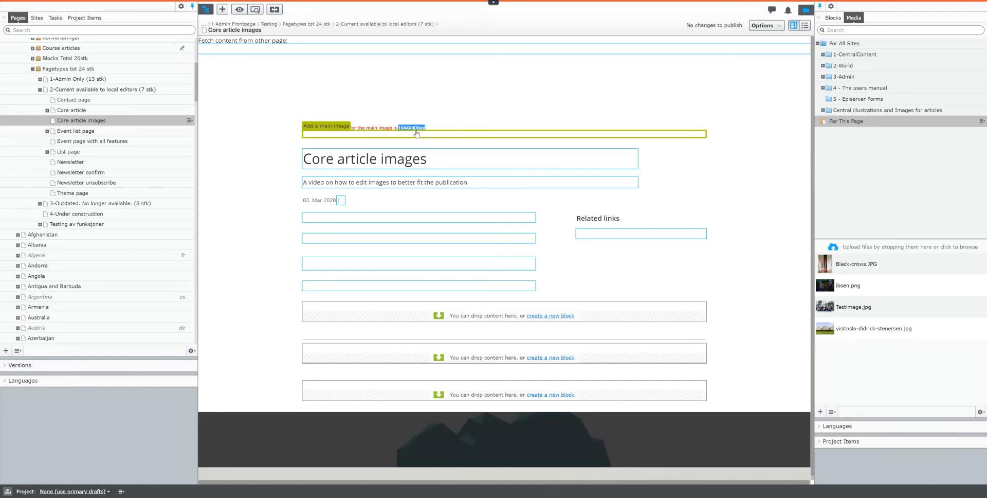
{"action": "left_click", "coordinate": [474, 127]}
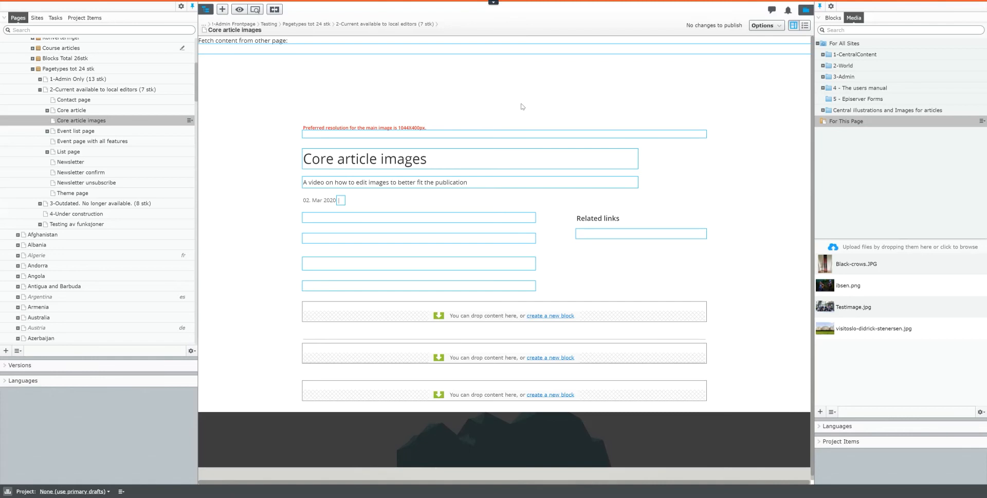
Set Black-crows.JPG as the page's main image, view the original image file, and return to the page
{"action": "left_click", "coordinate": [828, 263]}
{"action": "left_click_drag", "start_coordinate": [828, 263], "coordinate": [545, 138]}
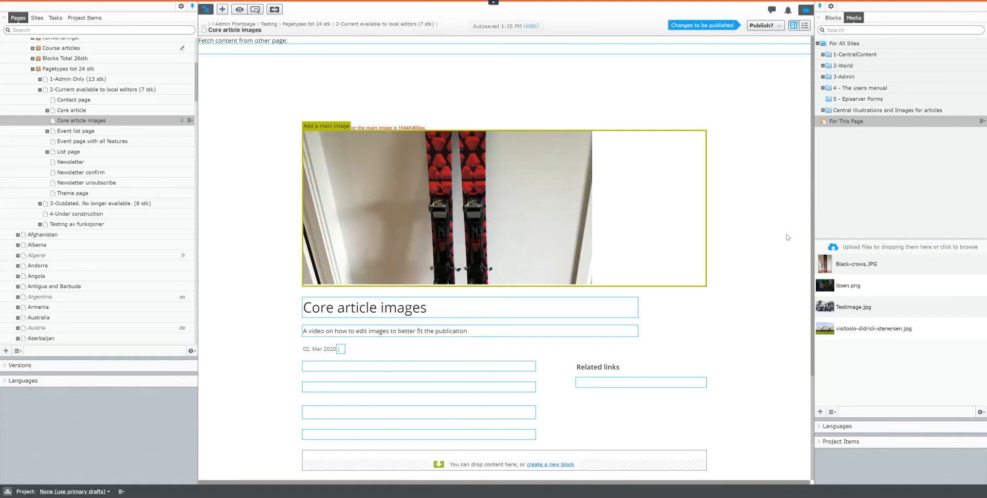
{"action": "double_click", "coordinate": [825, 263]}
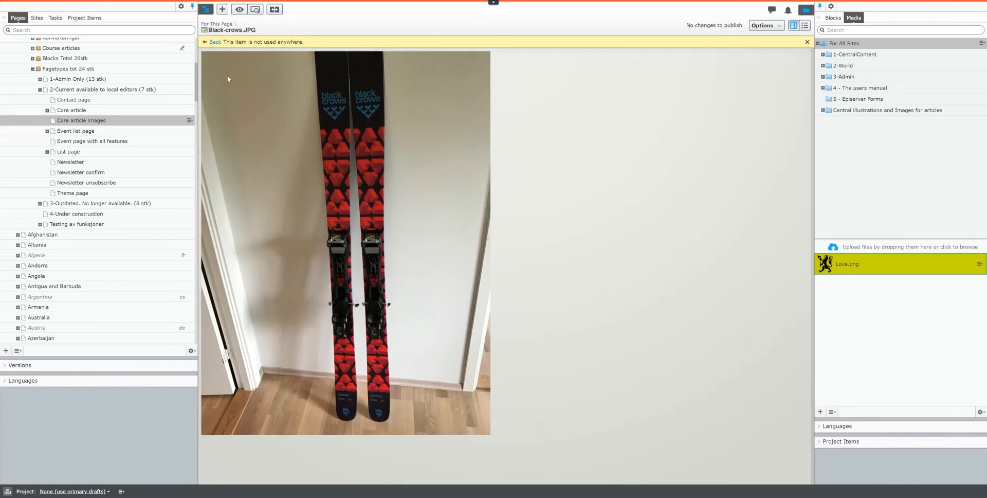
{"action": "left_click", "coordinate": [215, 43]}
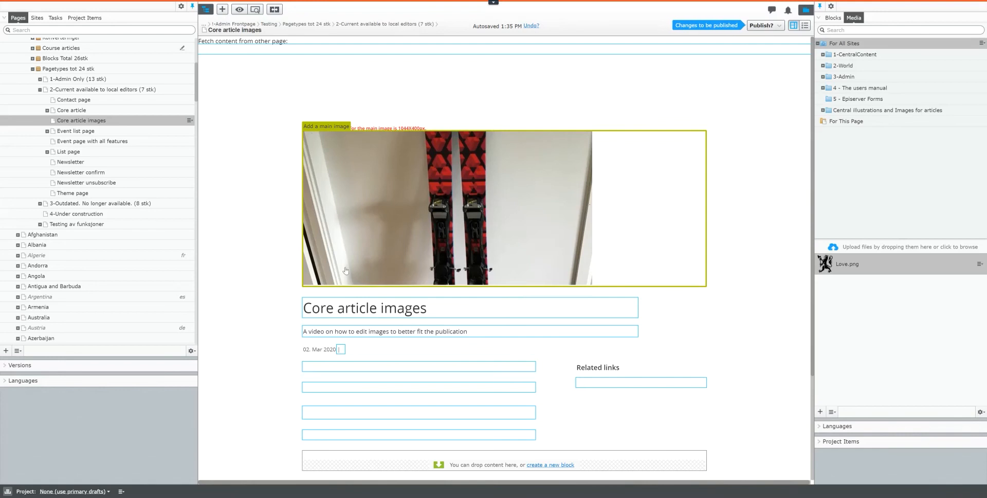
Publish the Core article images page and preview how its main image is displayed
{"action": "left_click", "coordinate": [764, 25]}
{"action": "left_click", "coordinate": [753, 60]}
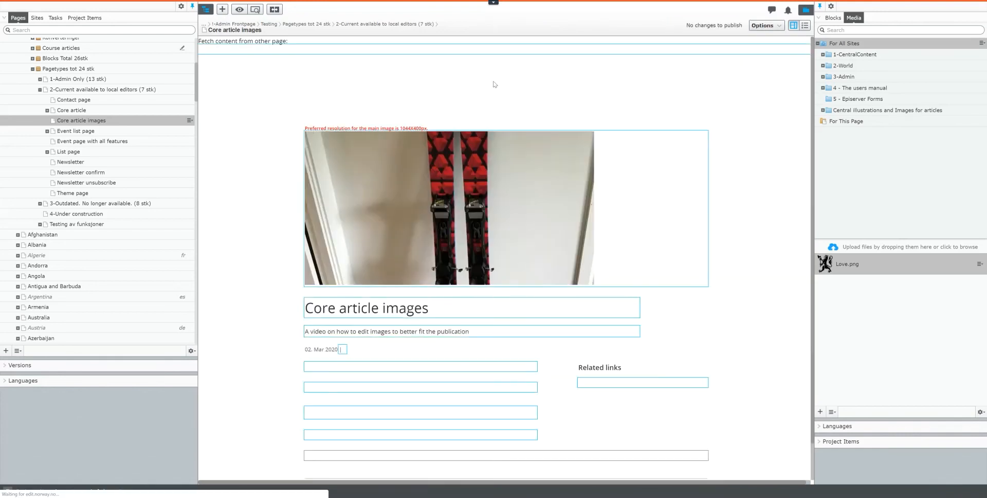
{"action": "left_click", "coordinate": [256, 9]}
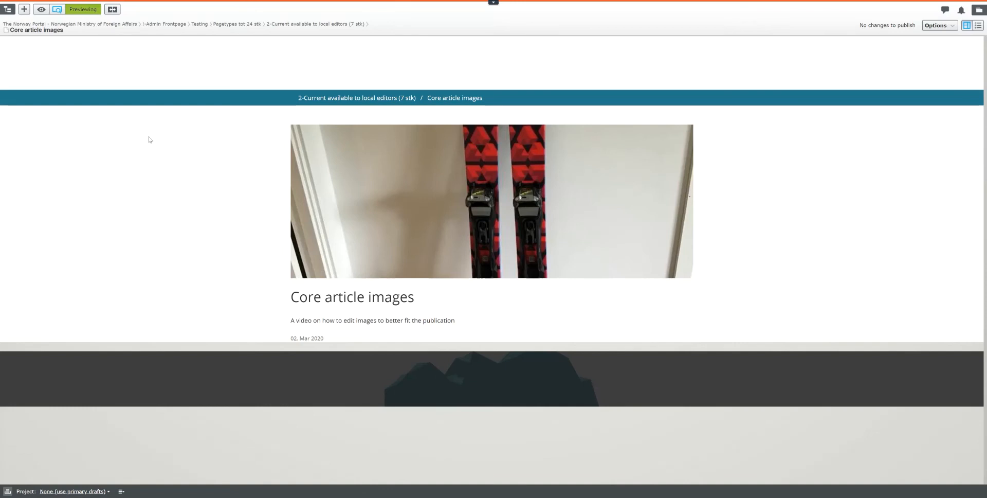
{"action": "left_click", "coordinate": [58, 10]}
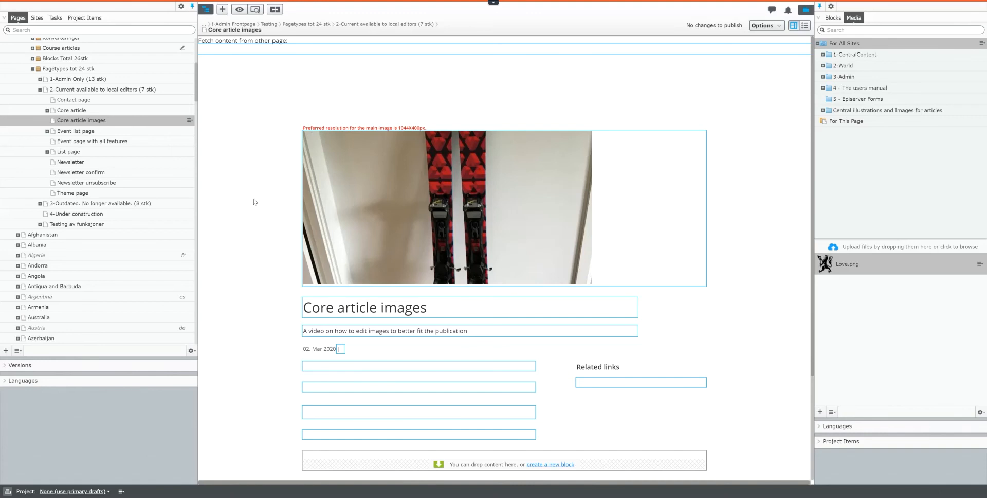
Replace the page's main image with Testimage.jpg from the For This Page media folder
{"action": "left_click", "coordinate": [851, 125]}
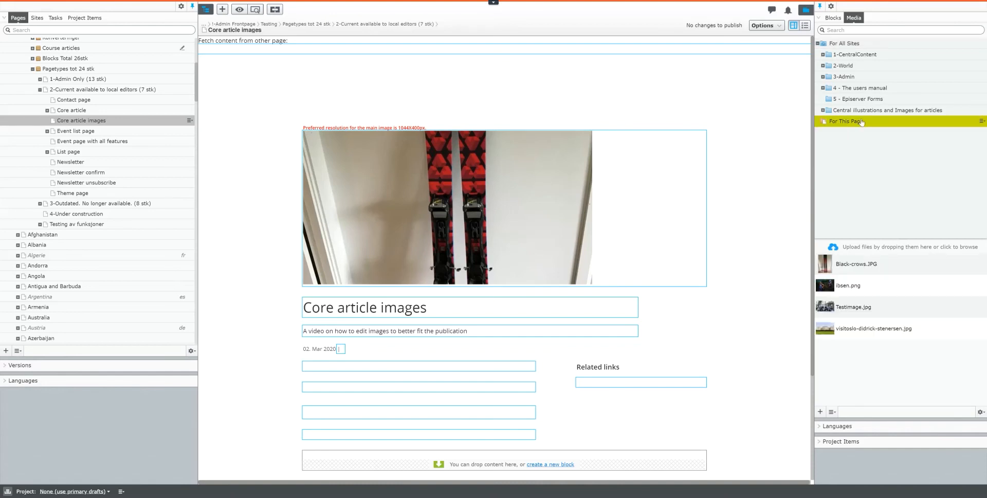
{"action": "left_click", "coordinate": [831, 286]}
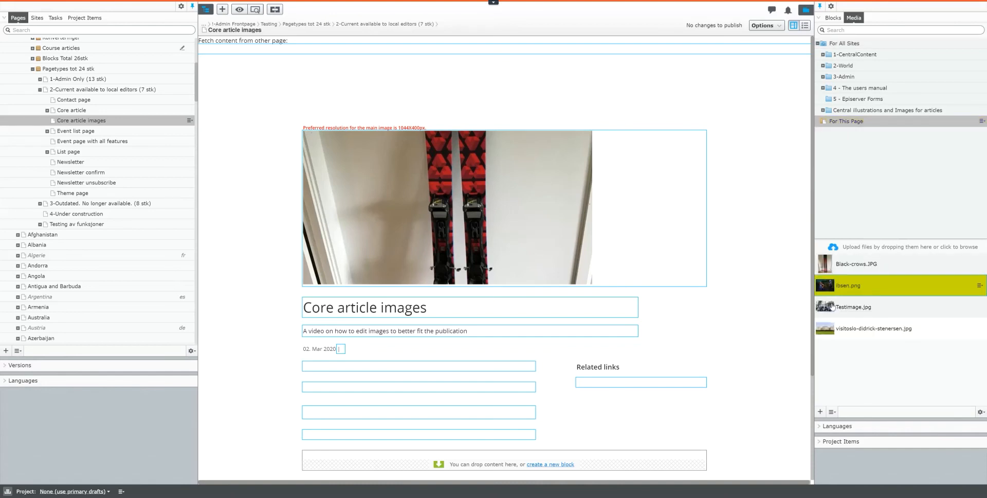
{"action": "left_click_drag", "start_coordinate": [827, 309], "coordinate": [527, 229]}
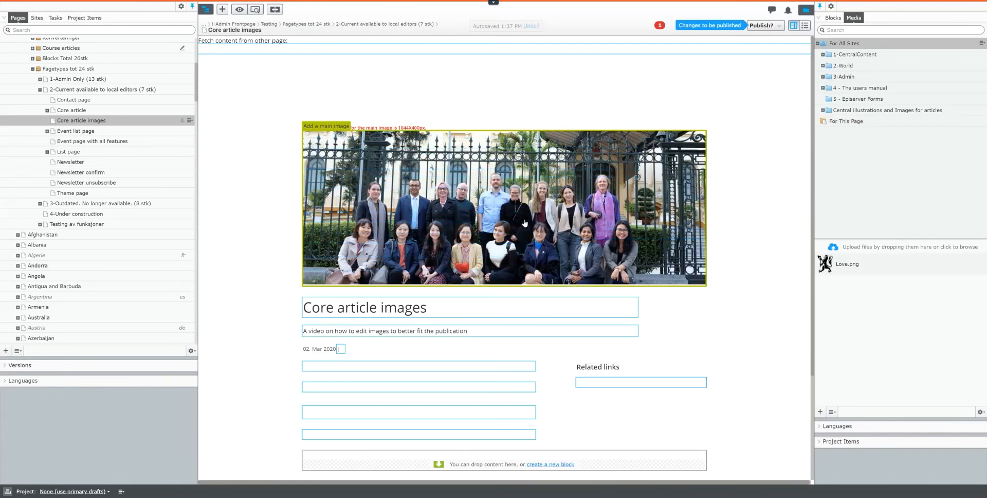
View the original, uncropped Testimage.jpg from the For This Page folder and return to the page
{"action": "left_click", "coordinate": [839, 121]}
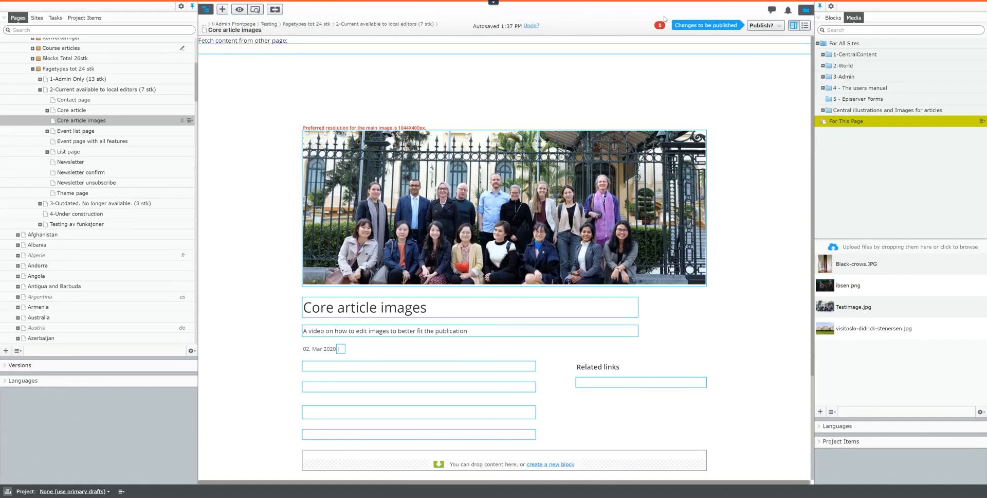
{"action": "double_click", "coordinate": [826, 308]}
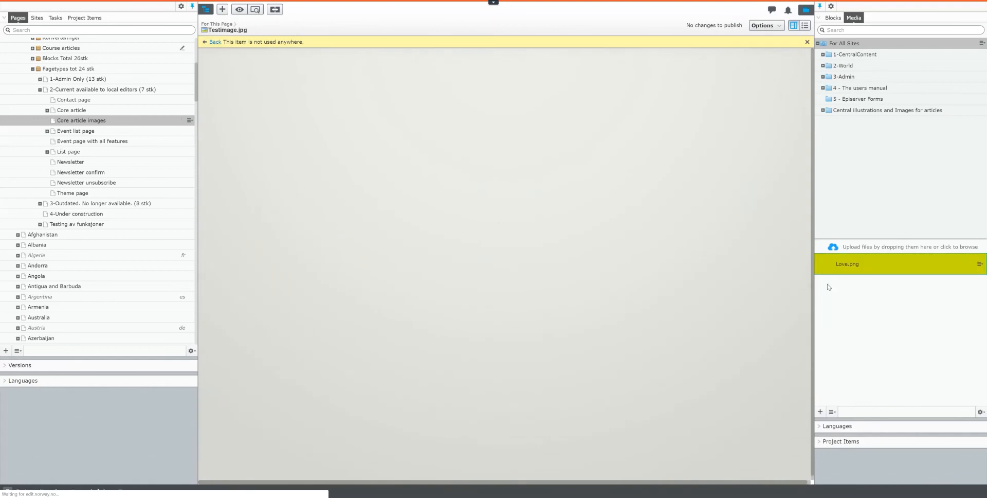
{"action": "scroll", "coordinate": [625, 223], "scroll_direction": "down", "scroll_amount": 1}
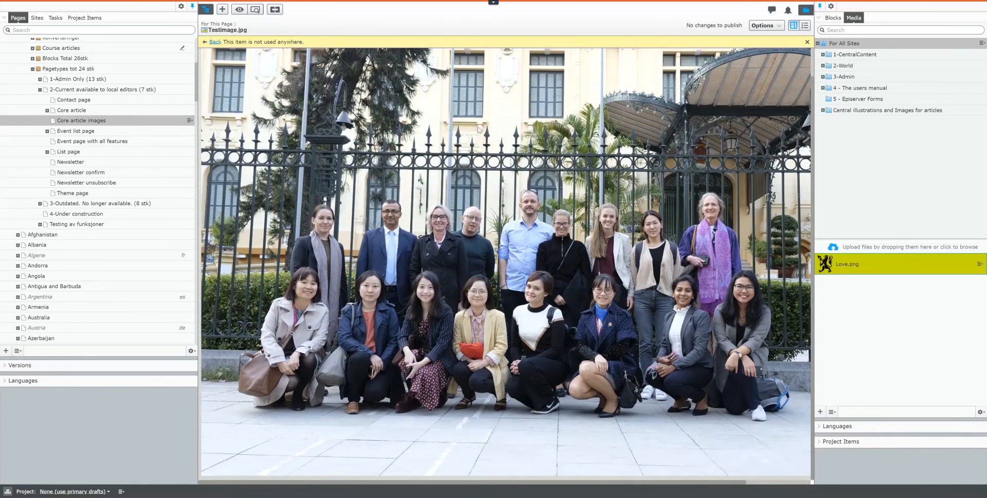
{"action": "left_click", "coordinate": [213, 42]}
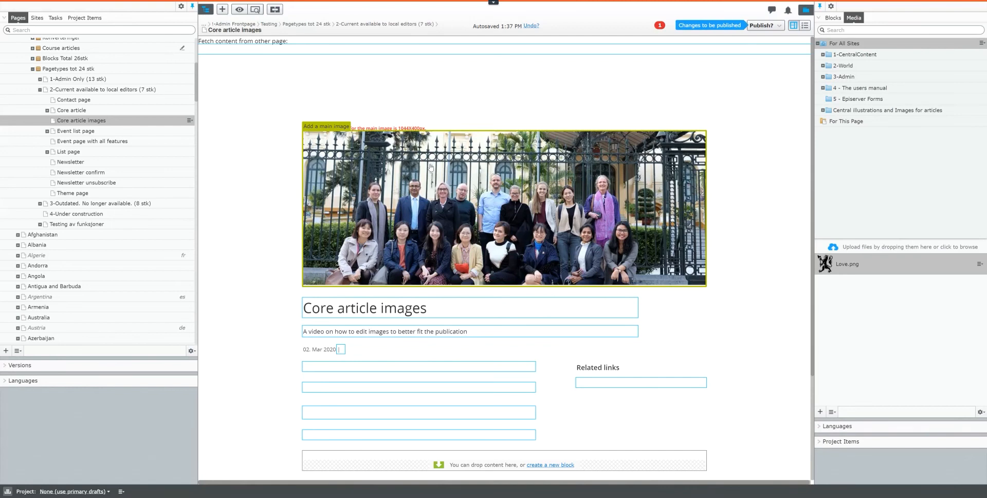
Open Testimage.jpg from the For This Page folder in the Image Editor and resize it to 1044 px wide with constrained proportions
{"action": "left_click", "coordinate": [874, 125]}
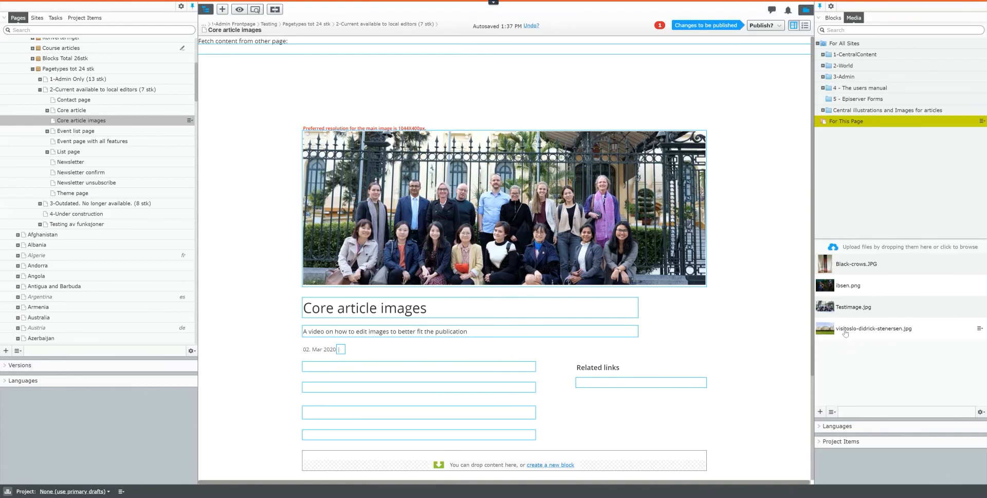
{"action": "left_click", "coordinate": [829, 307]}
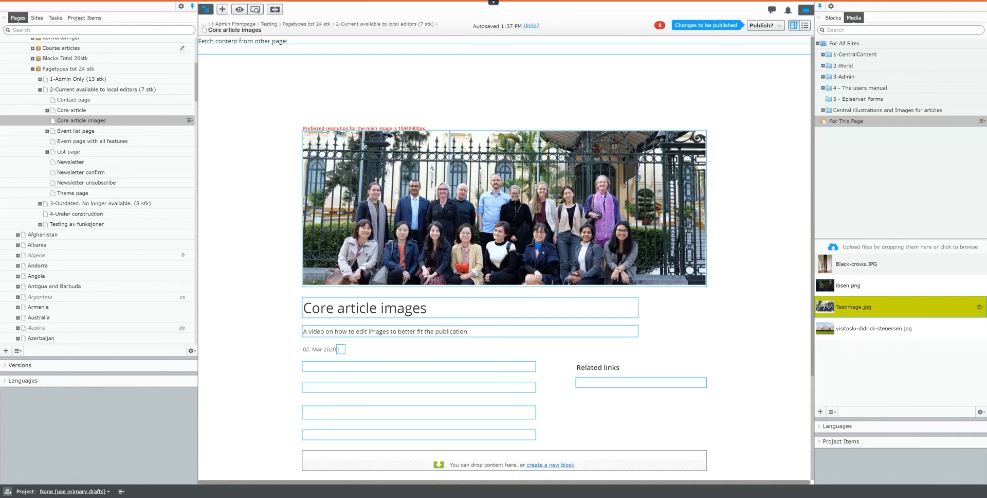
{"action": "left_click", "coordinate": [980, 307]}
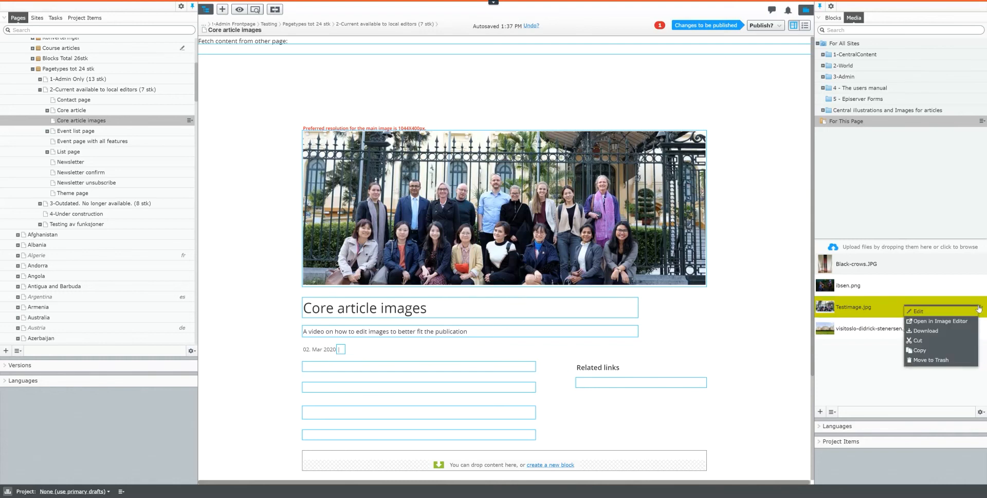
{"action": "left_click", "coordinate": [932, 322]}
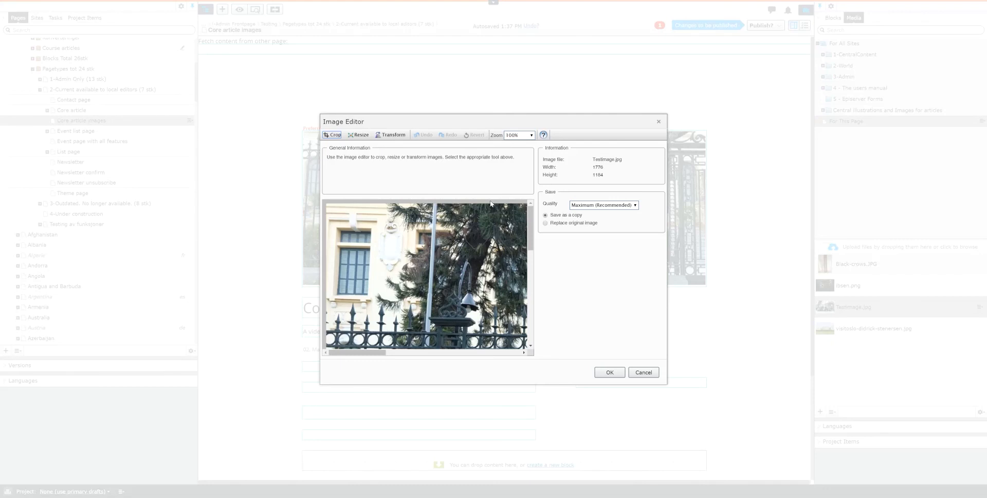
{"action": "left_click", "coordinate": [354, 136]}
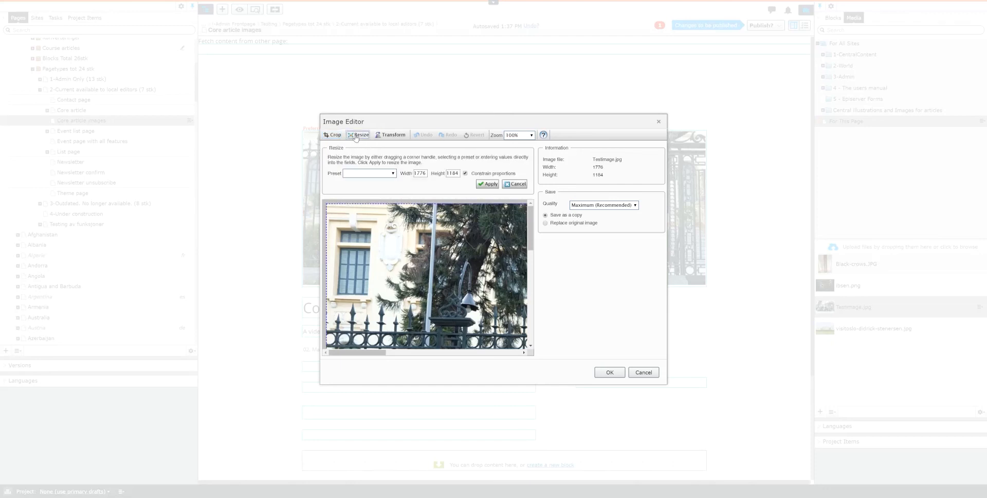
{"action": "double_click", "coordinate": [422, 174]}
{"action": "type", "text": "1044"}
{"action": "left_click", "coordinate": [459, 173]}
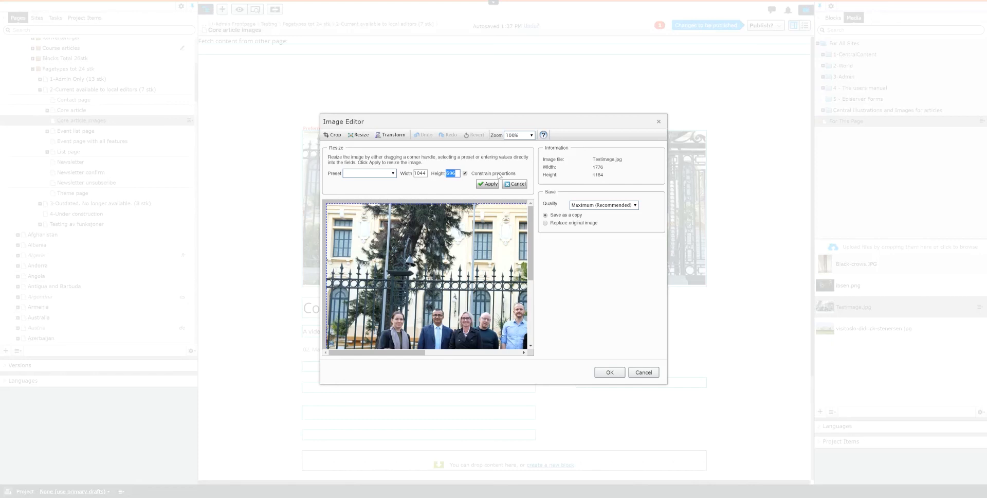
{"action": "left_click", "coordinate": [479, 185]}
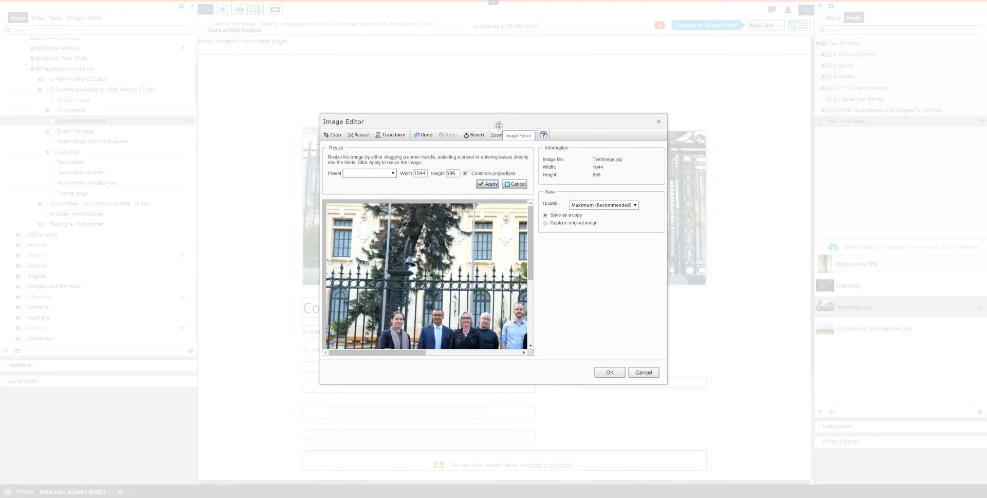
Crop Testimage.jpg to 1044 x 400 px, viewing it at 50% zoom and positioning the crop area 224 px from the image's top around the group
{"action": "left_click", "coordinate": [335, 135]}
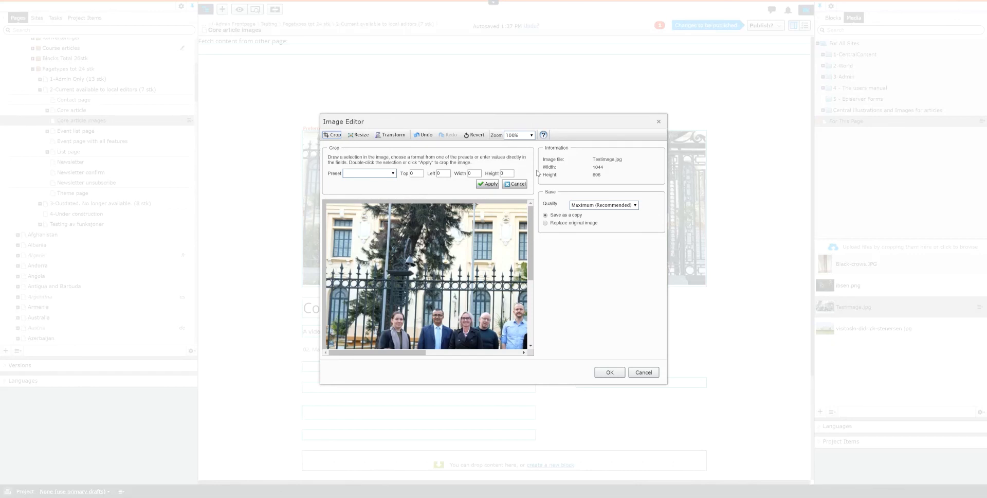
{"action": "left_click", "coordinate": [519, 135]}
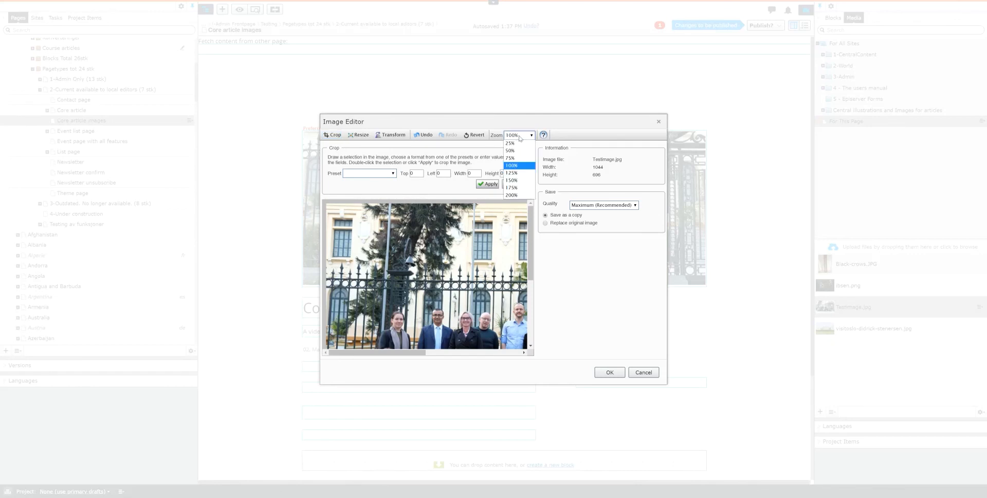
{"action": "left_click", "coordinate": [519, 149]}
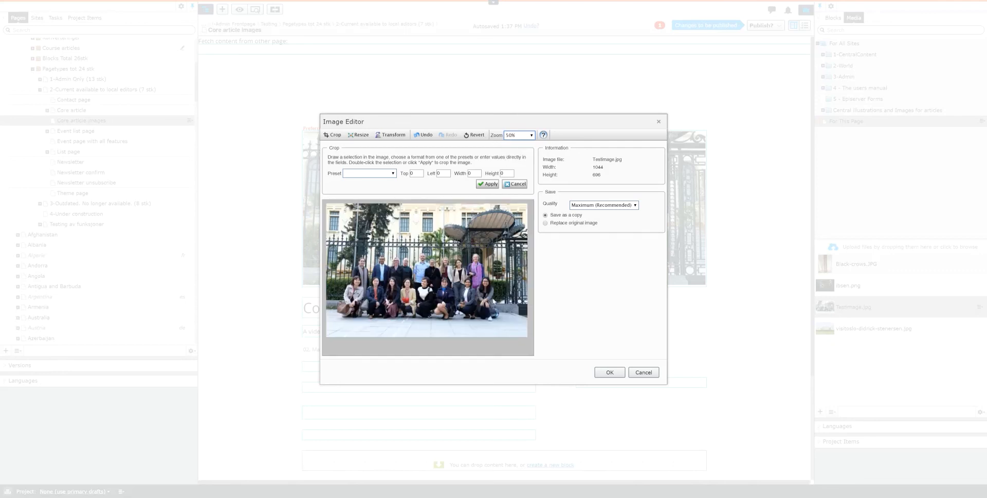
{"action": "left_click_drag", "start_coordinate": [455, 173], "coordinate": [478, 172]}
{"action": "double_click", "coordinate": [478, 172]}
{"action": "type", "text": "1044"}
{"action": "key", "text": "Tab"}
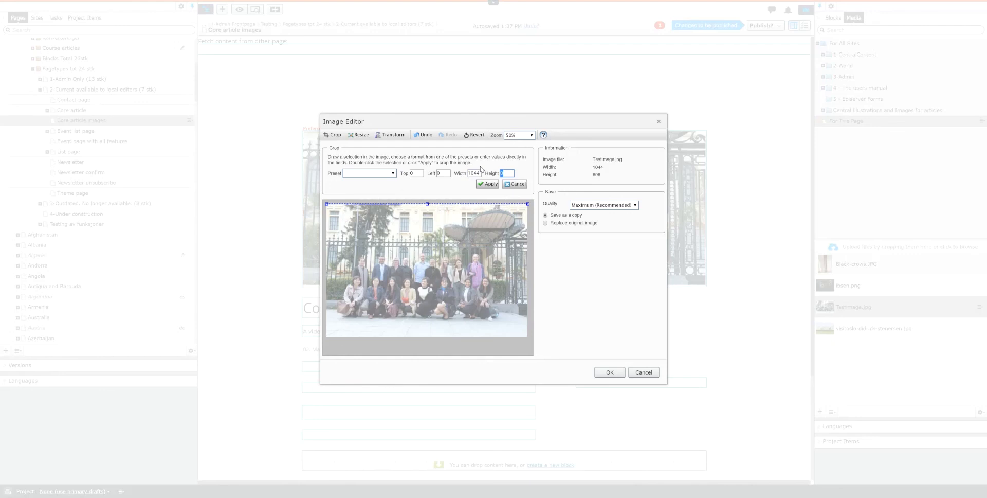
{"action": "type", "text": "400"}
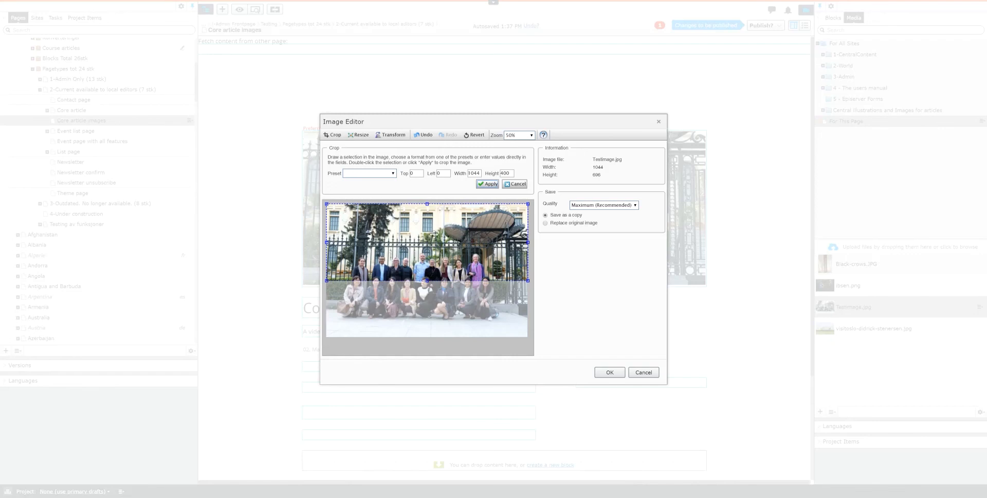
{"action": "left_click_drag", "start_coordinate": [435, 230], "coordinate": [425, 274]}
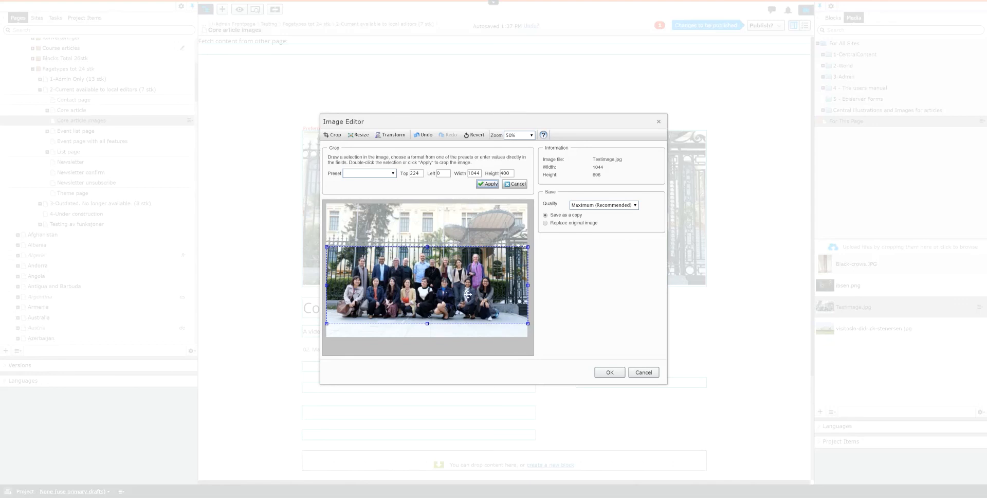
{"action": "left_click", "coordinate": [489, 185]}
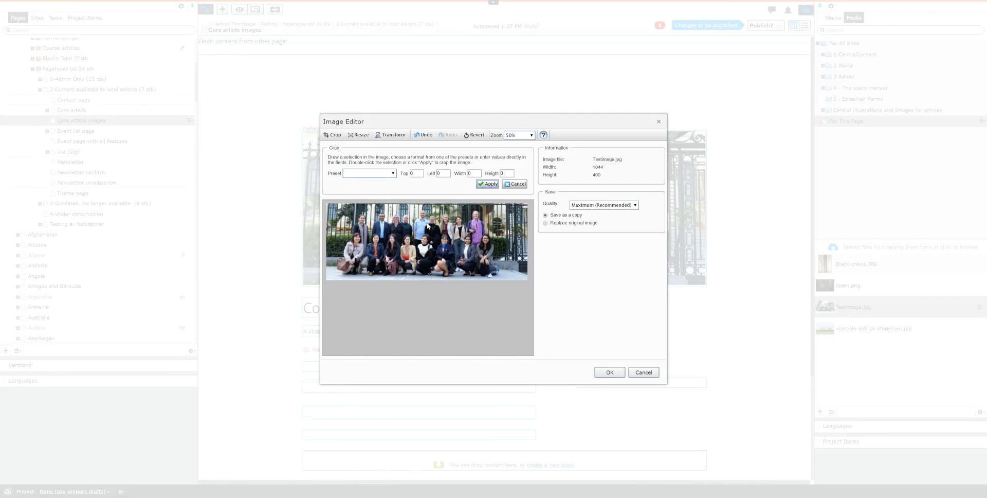
Save the edited Testimage.jpg by replacing the original image, and acknowledge the browser cache notice
{"action": "left_click", "coordinate": [574, 223]}
{"action": "left_click", "coordinate": [610, 372]}
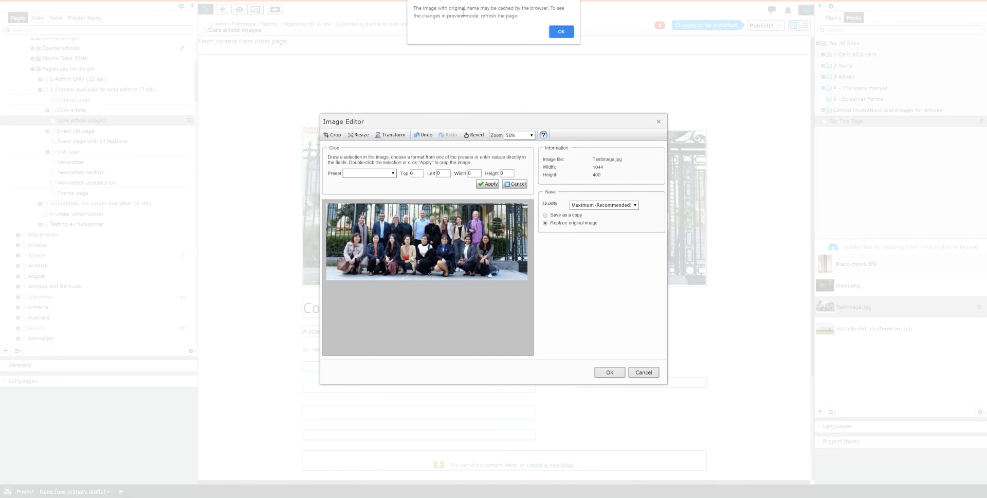
{"action": "left_click", "coordinate": [561, 32]}
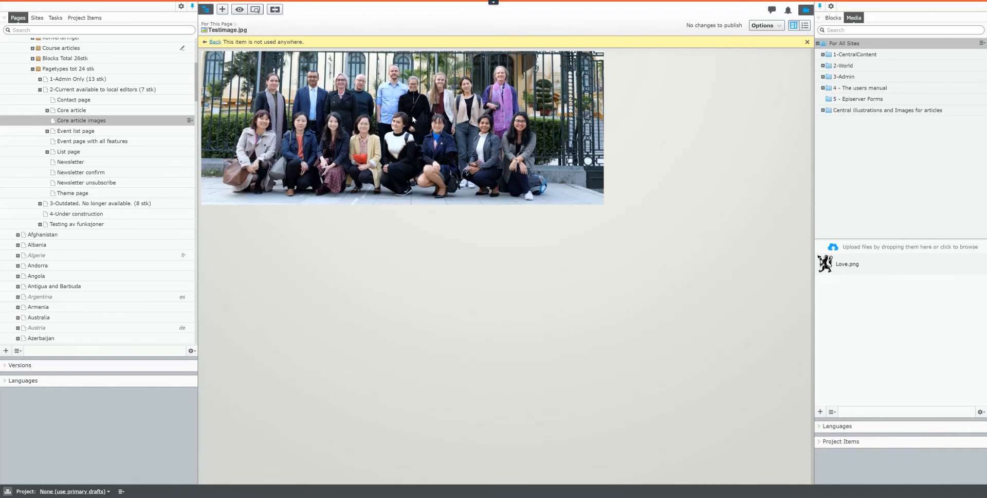
In Testimage.jpg's properties, set the alternative text to "Alternativ tekst" and enter the credited person's name as the image credit
{"action": "left_click", "coordinate": [805, 25]}
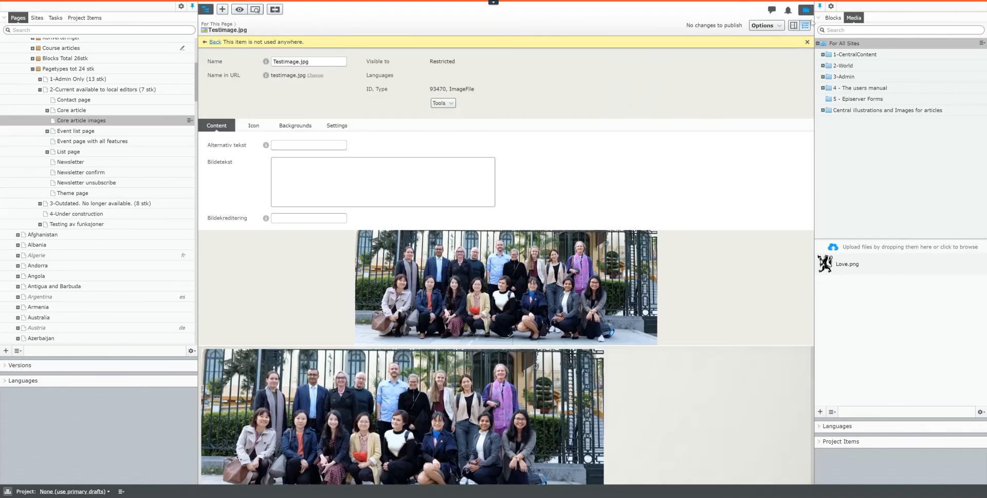
{"action": "left_click", "coordinate": [297, 145]}
{"action": "left_click_drag", "start_coordinate": [258, 148], "coordinate": [206, 150]}
{"action": "key", "text": "ctrl+c"}
{"action": "left_click", "coordinate": [324, 145]}
{"action": "key", "text": "ctrl+v"}
{"action": "left_click", "coordinate": [310, 218]}
{"action": "type", "text": "birkely"}
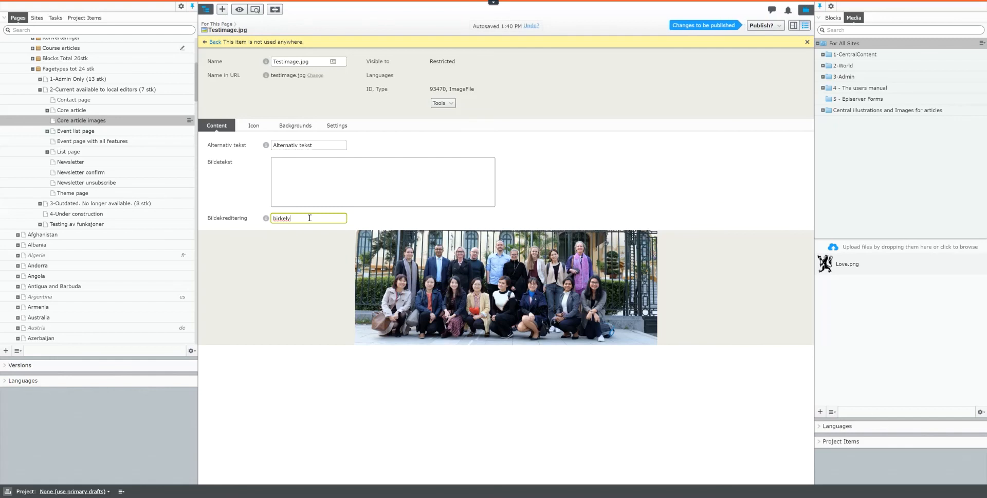
Replace Testimage.jpg's image credit with "someone else" and publish the image's changes
{"action": "key", "text": "ctrl+a"}
{"action": "type", "text": "someone else"}
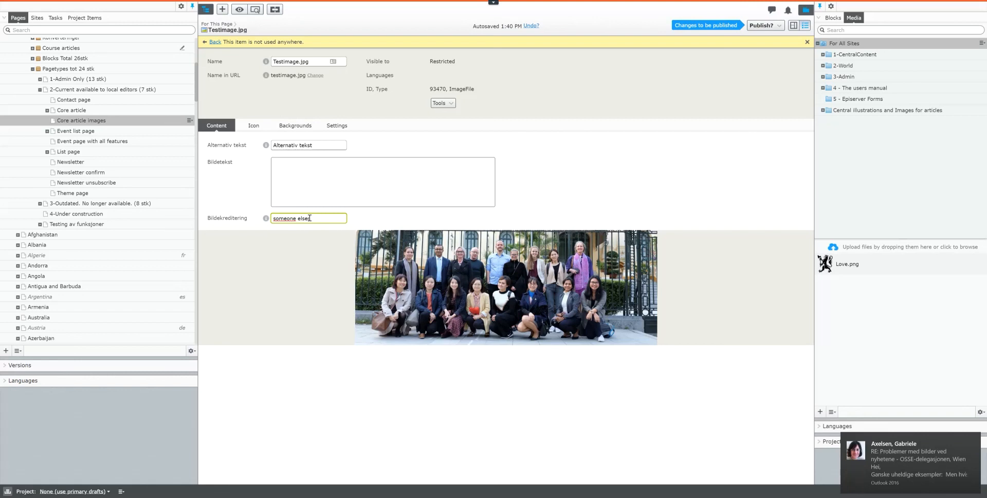
{"action": "left_click", "coordinate": [540, 205]}
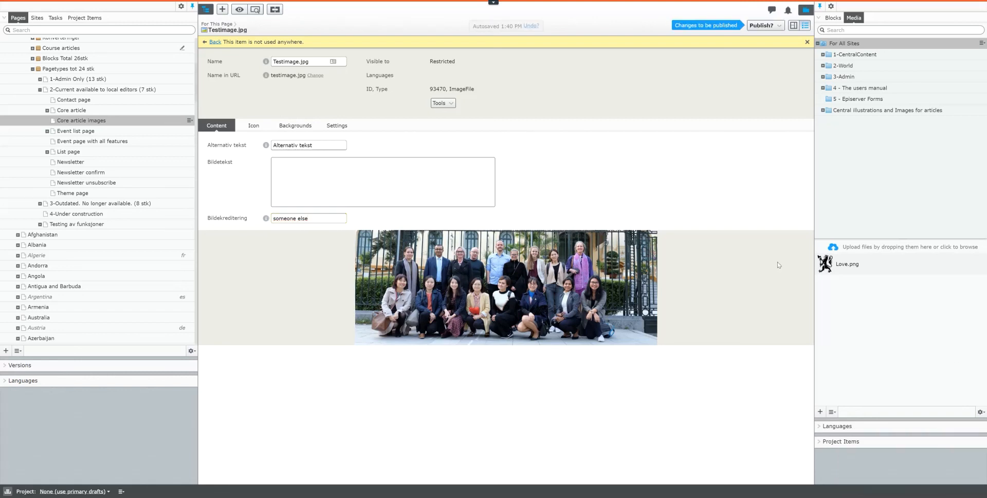
{"action": "left_click", "coordinate": [758, 26]}
{"action": "left_click", "coordinate": [704, 60]}
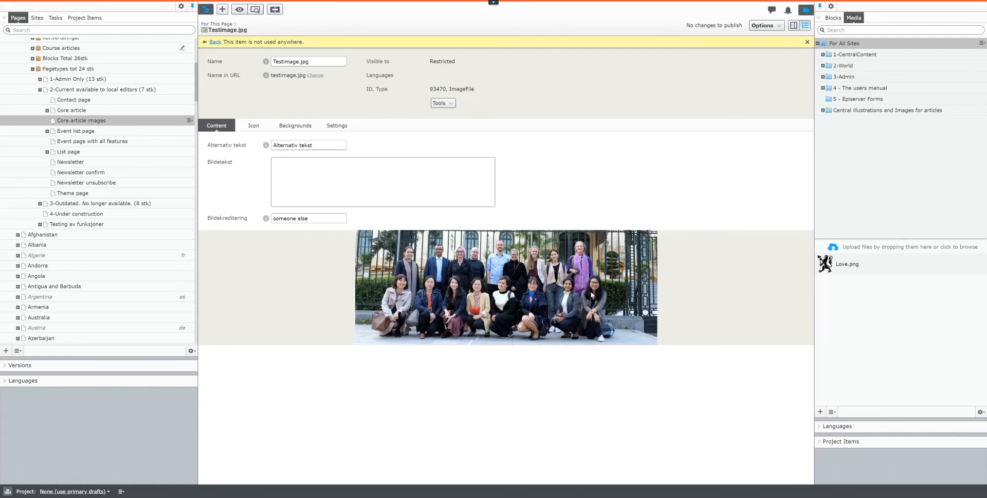
On the Core article images page, remove the main image and re-add Testimage.jpg from the For This Page folder in on-page editing view
{"action": "left_click", "coordinate": [77, 120]}
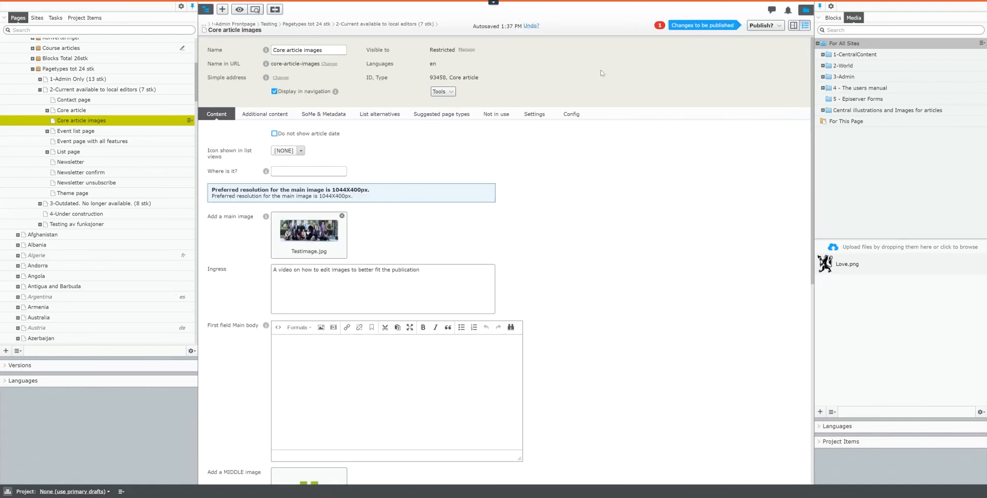
{"action": "left_click", "coordinate": [342, 216]}
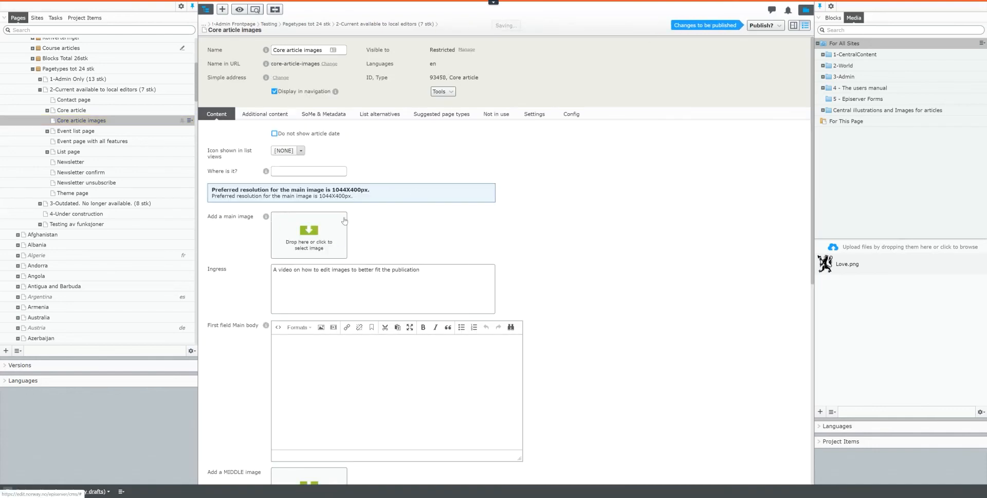
{"action": "left_click", "coordinate": [794, 25]}
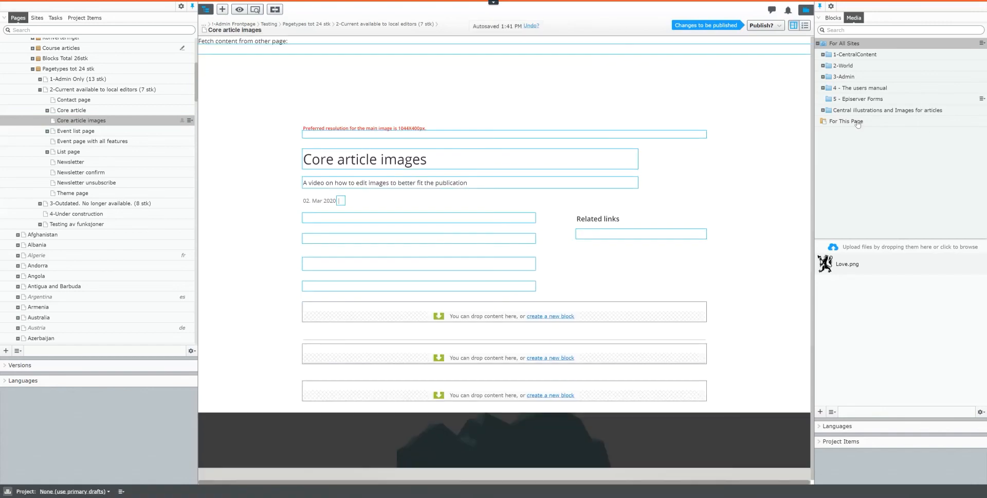
{"action": "left_click", "coordinate": [856, 122]}
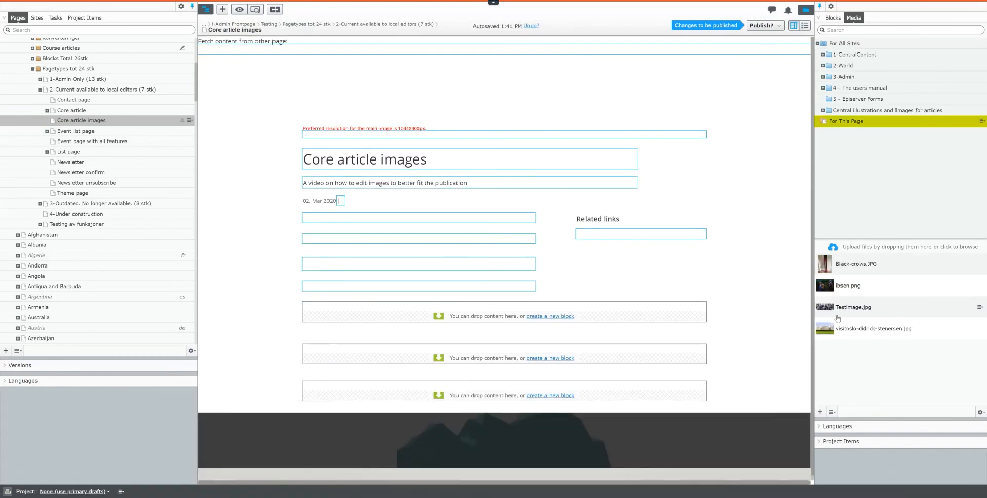
{"action": "left_click_drag", "start_coordinate": [848, 311], "coordinate": [653, 136]}
Publish the changes to the Core article images page and preview it
{"action": "left_click", "coordinate": [760, 26]}
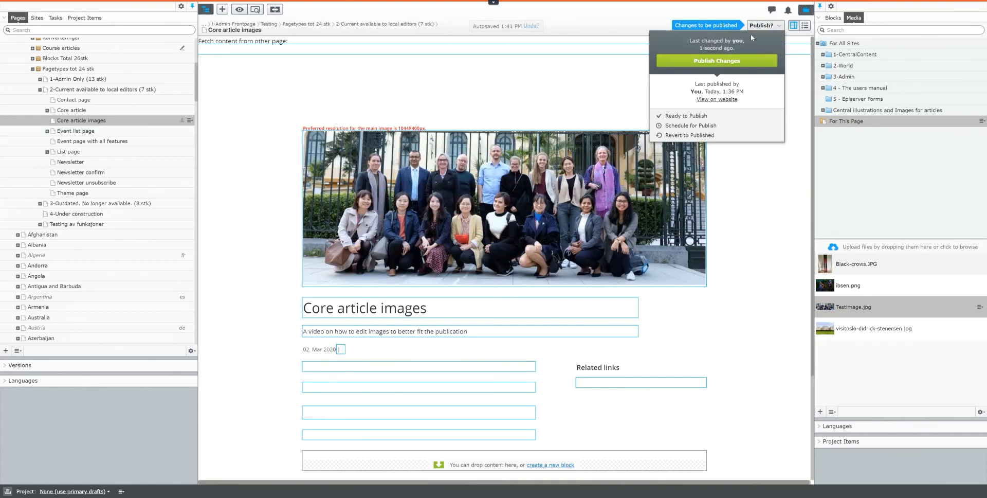
{"action": "left_click", "coordinate": [730, 60]}
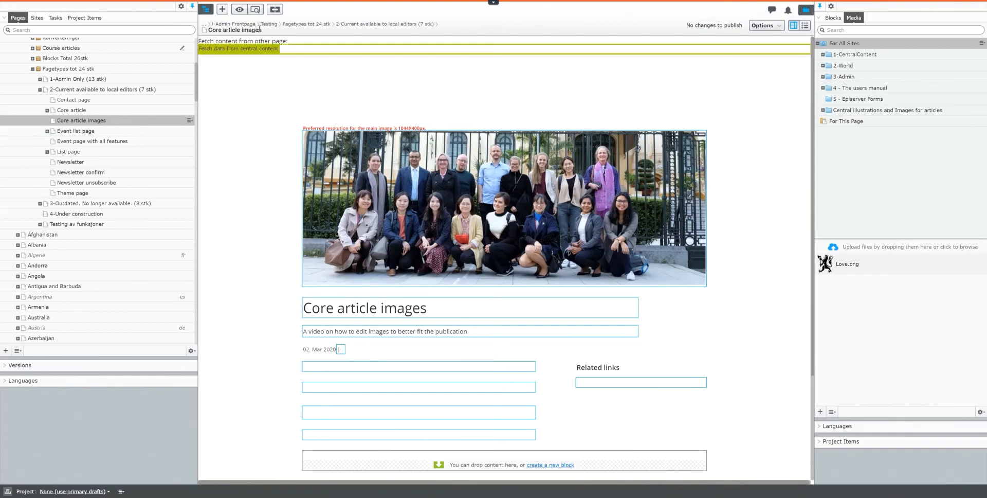
{"action": "left_click", "coordinate": [255, 9]}
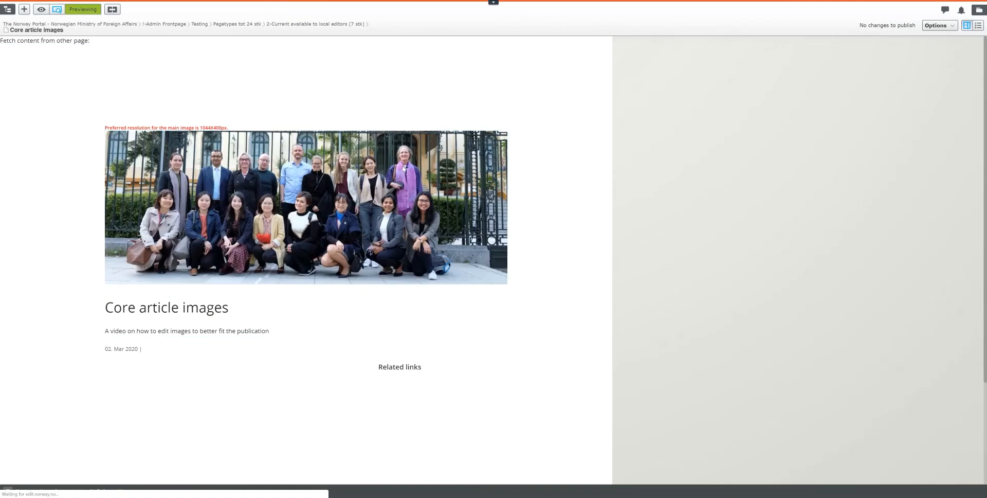